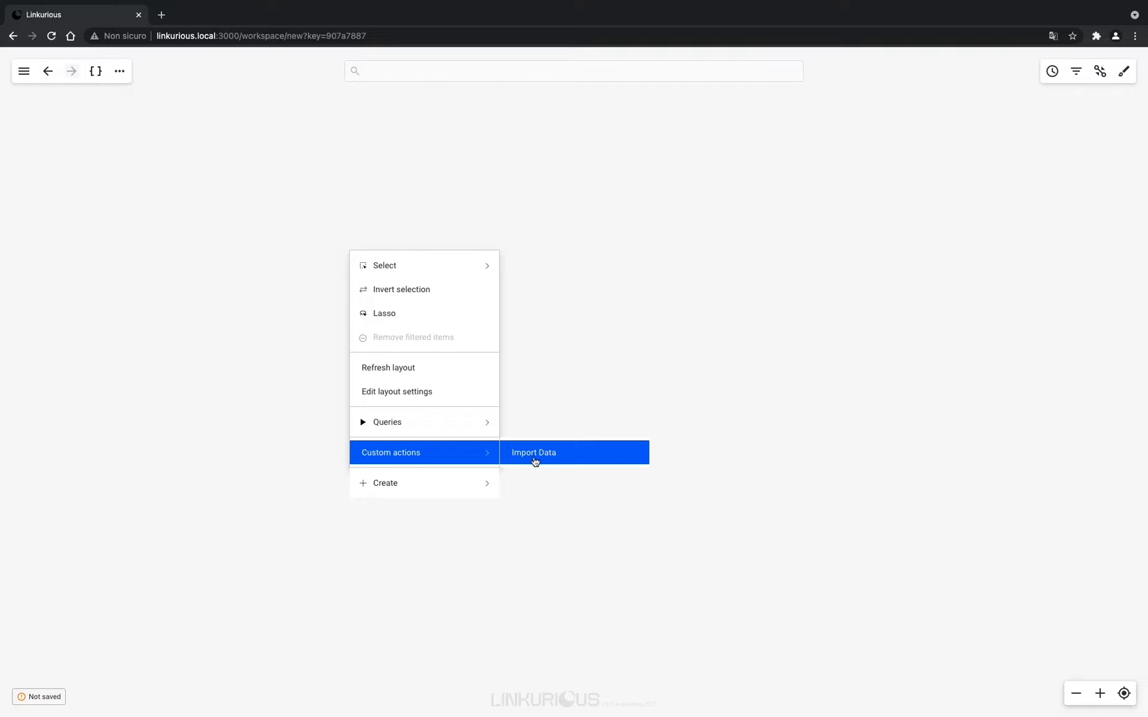
- Launch the Import Data custom action so the CSV Import Plugin opens in a new tab
{"action": "left_click", "coordinate": [535, 454]}
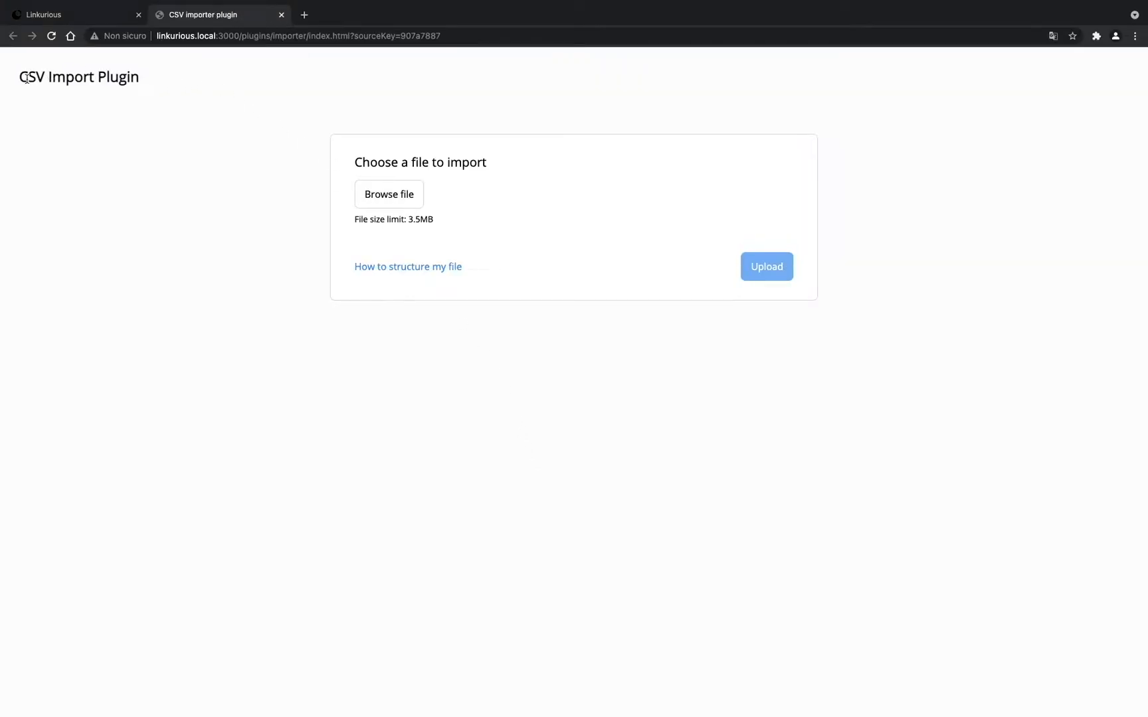
{"action": "double_click", "coordinate": [170, 35]}
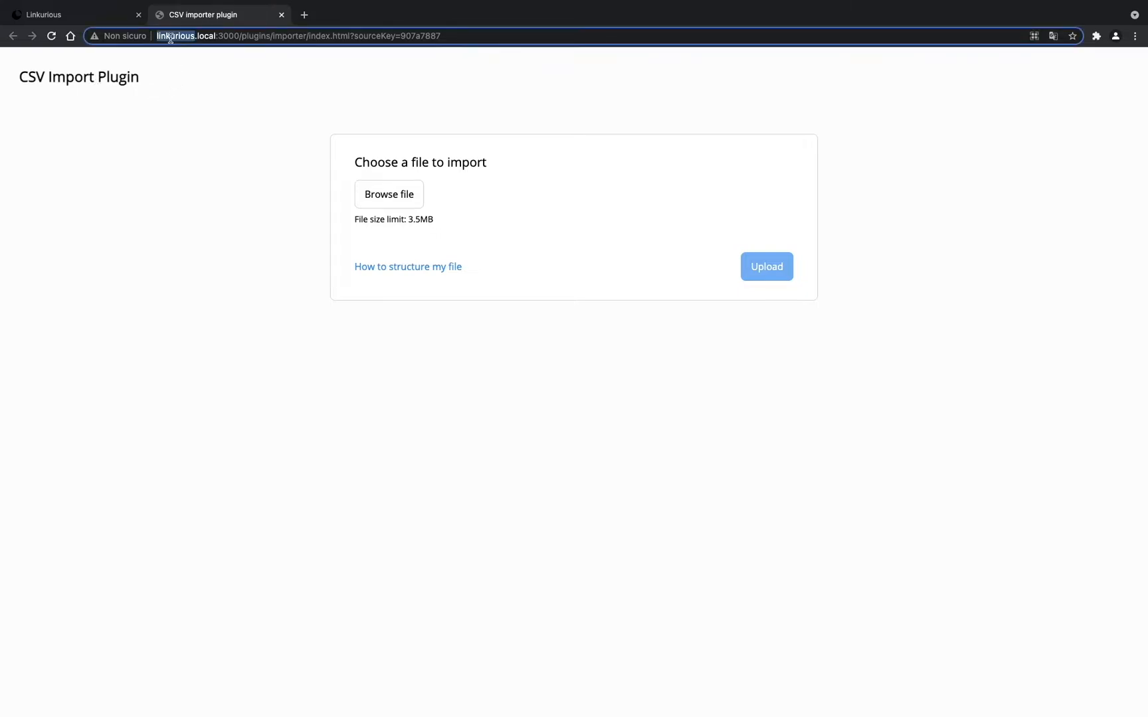
{"action": "left_click", "coordinate": [184, 67]}
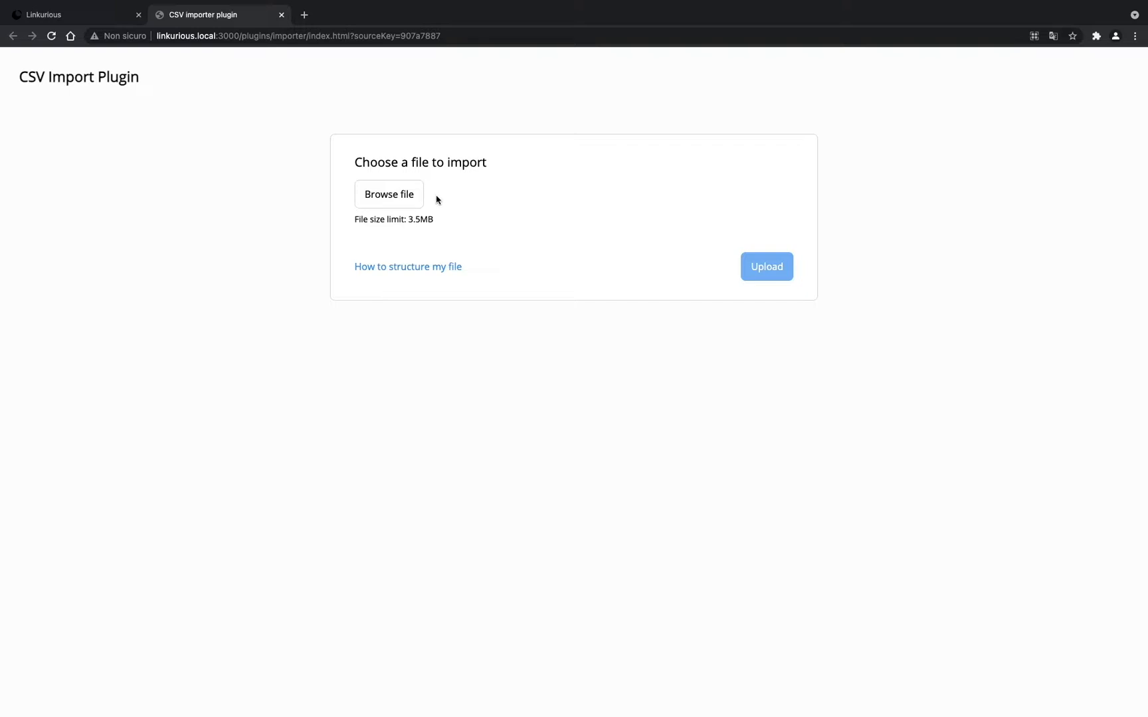
- Select Person.csv from disk and upload it to the importer
{"action": "left_click", "coordinate": [382, 197]}
{"action": "left_click", "coordinate": [457, 273]}
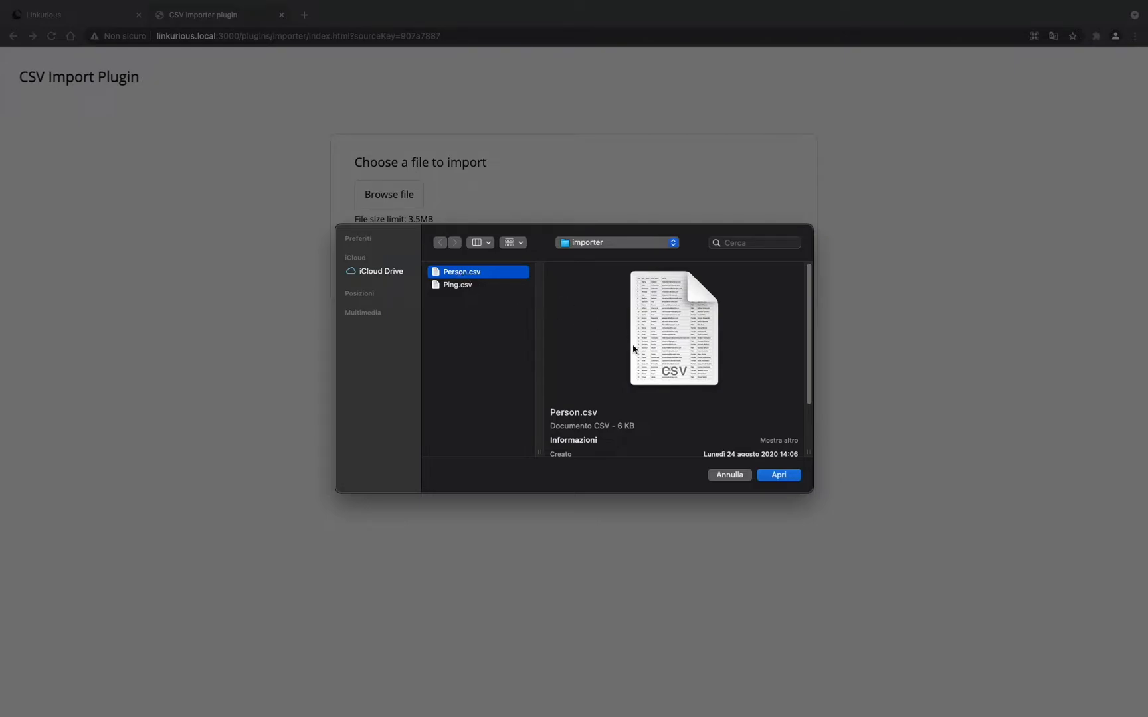
{"action": "left_click", "coordinate": [777, 475]}
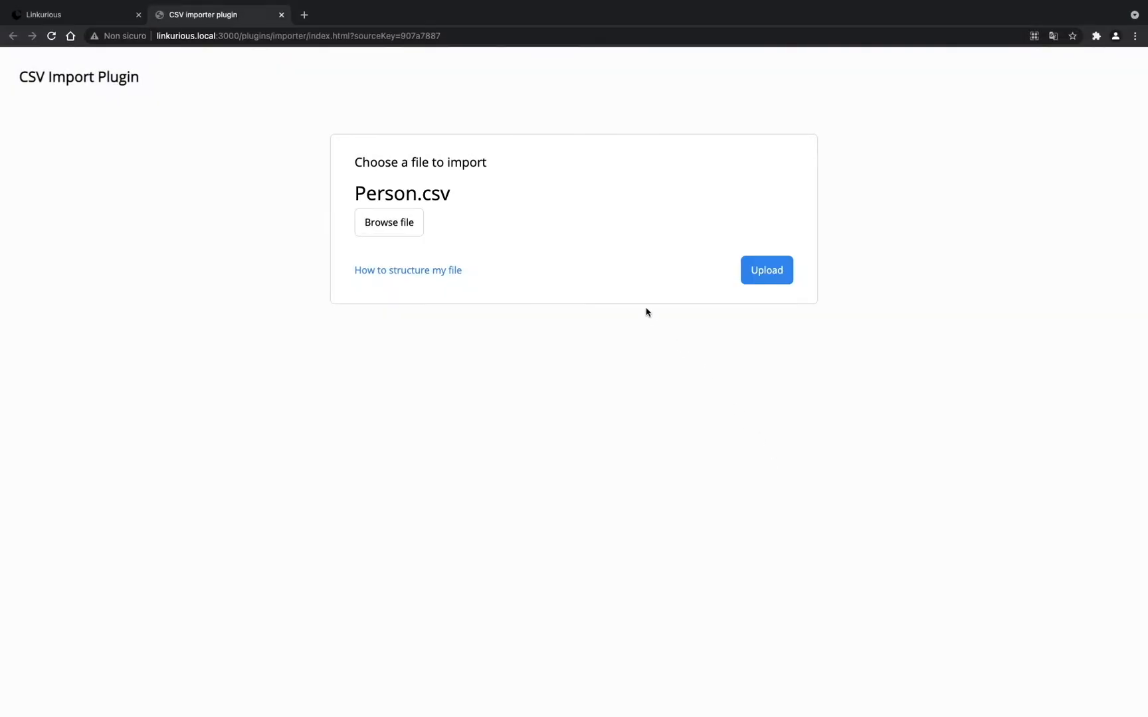
{"action": "left_click", "coordinate": [768, 272]}
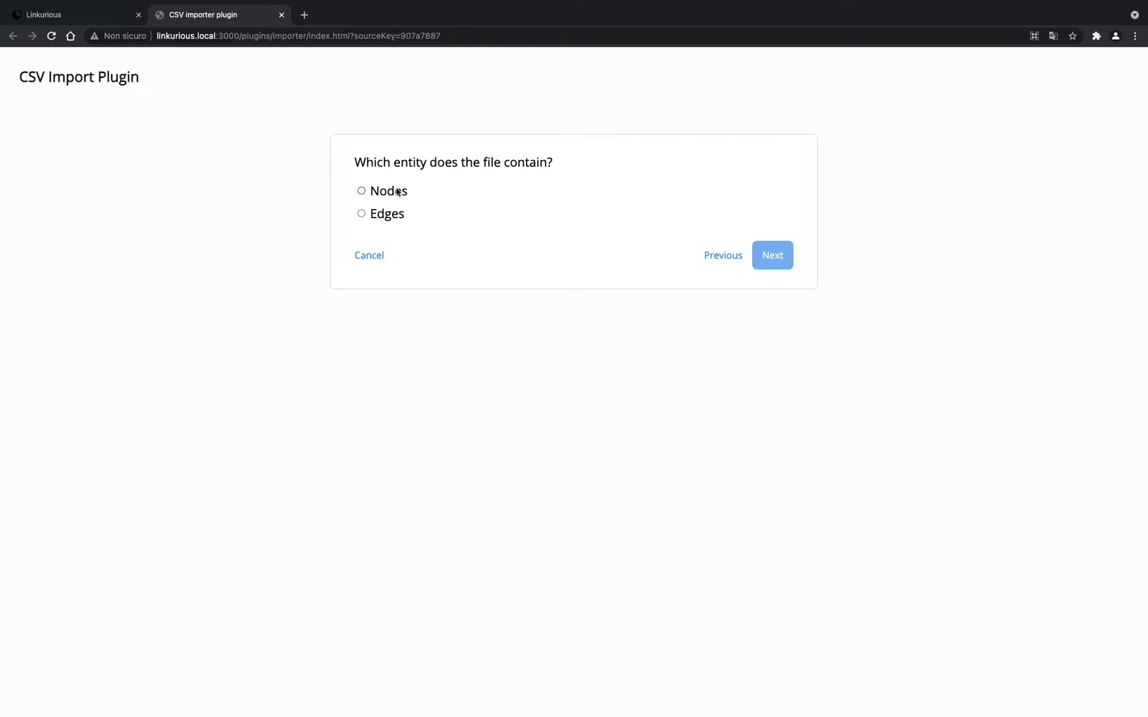
- Treat the file as nodes with category Person and import all 100 nodes
{"action": "left_click", "coordinate": [362, 192]}
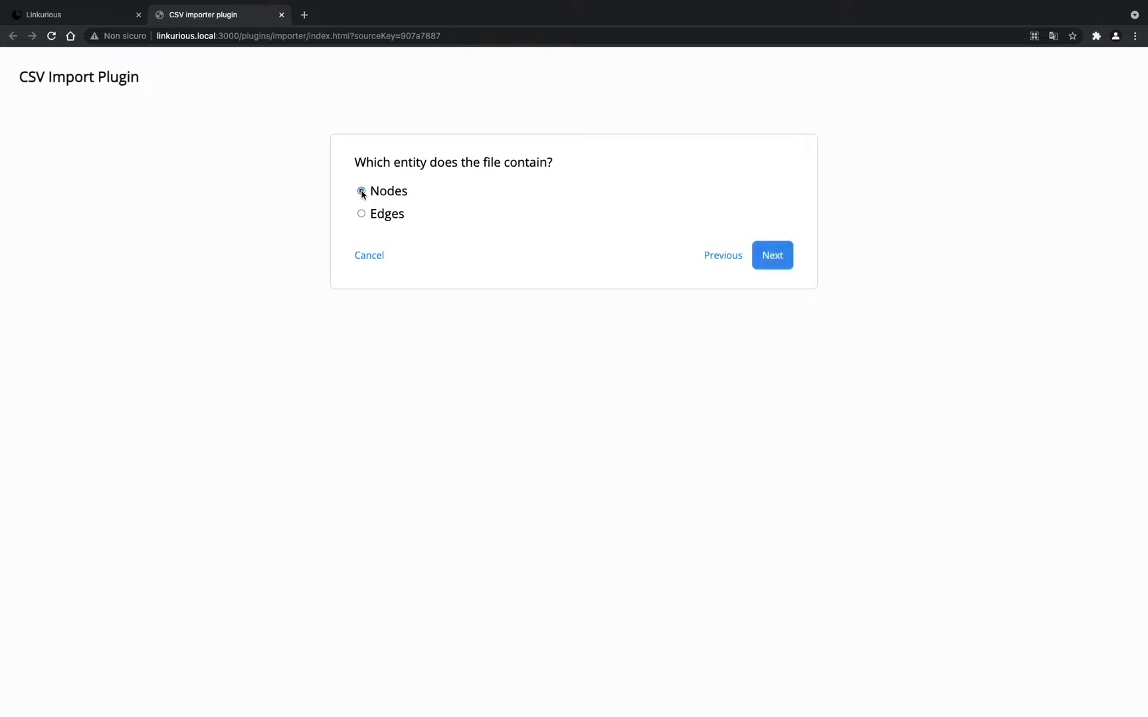
{"action": "left_click", "coordinate": [781, 259]}
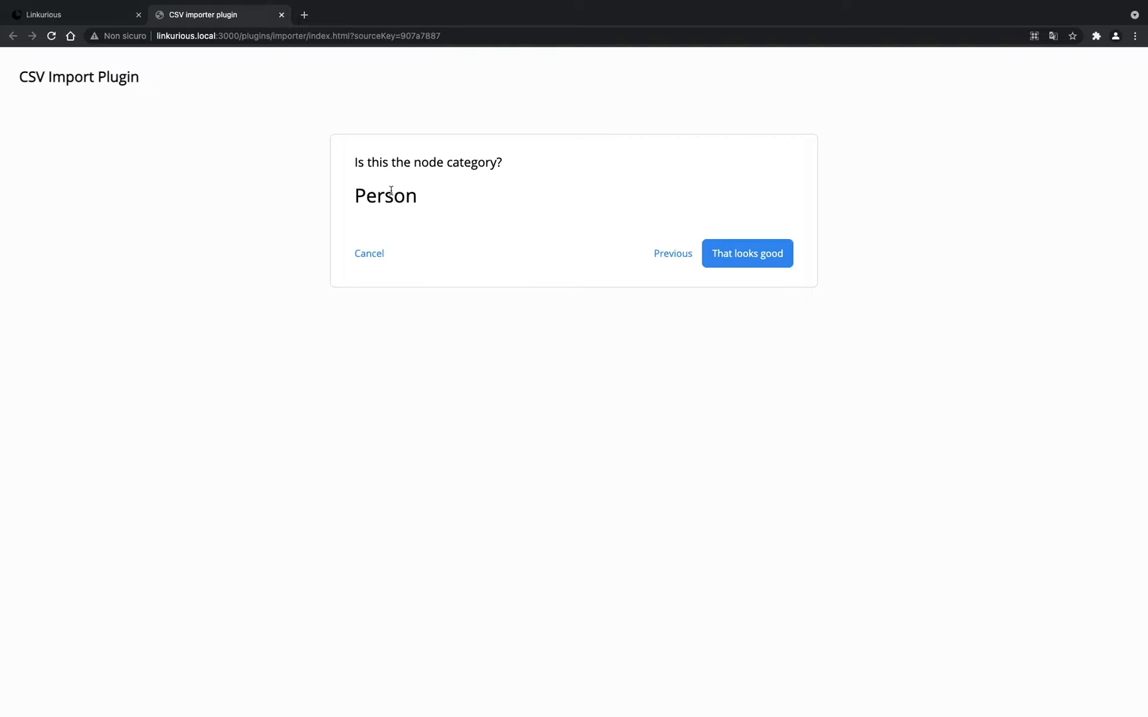
{"action": "left_click", "coordinate": [756, 259]}
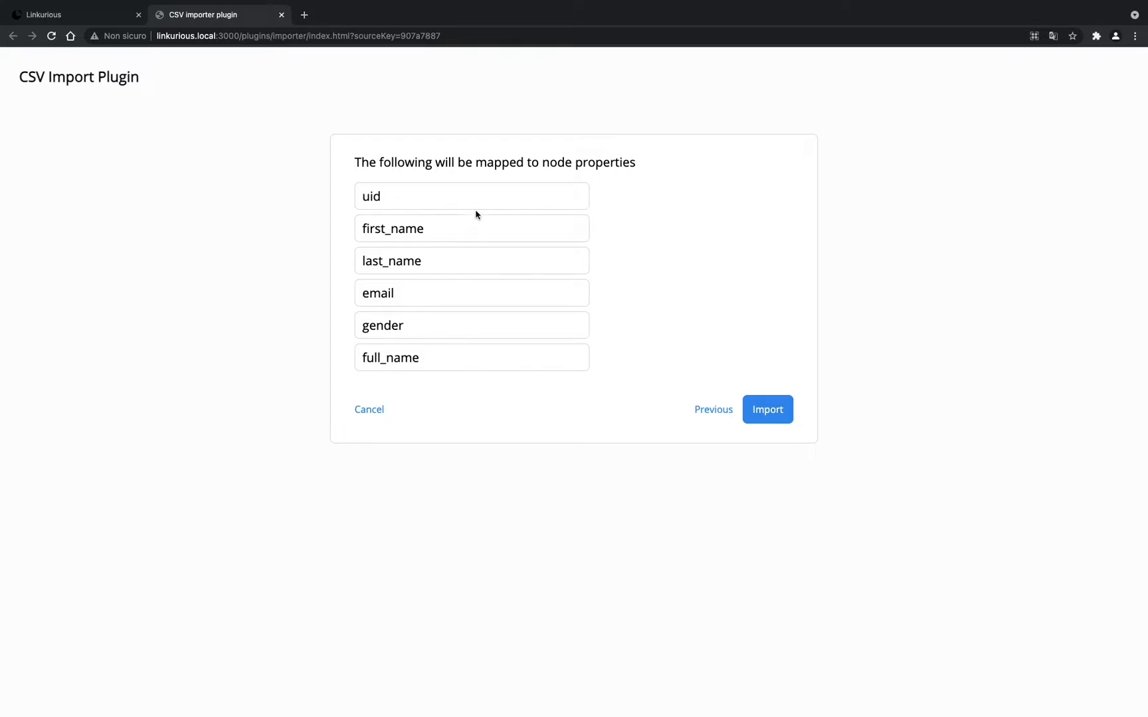
{"action": "left_click", "coordinate": [787, 404]}
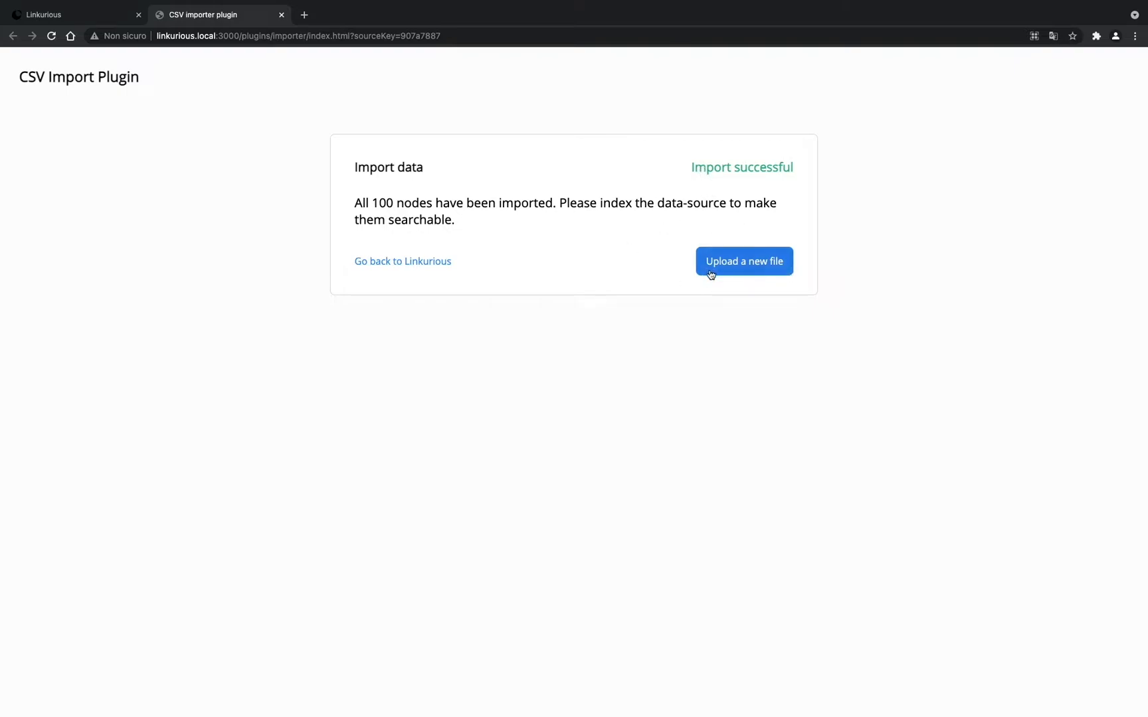
- Start a new import and upload Ping.csv
{"action": "left_click", "coordinate": [729, 264]}
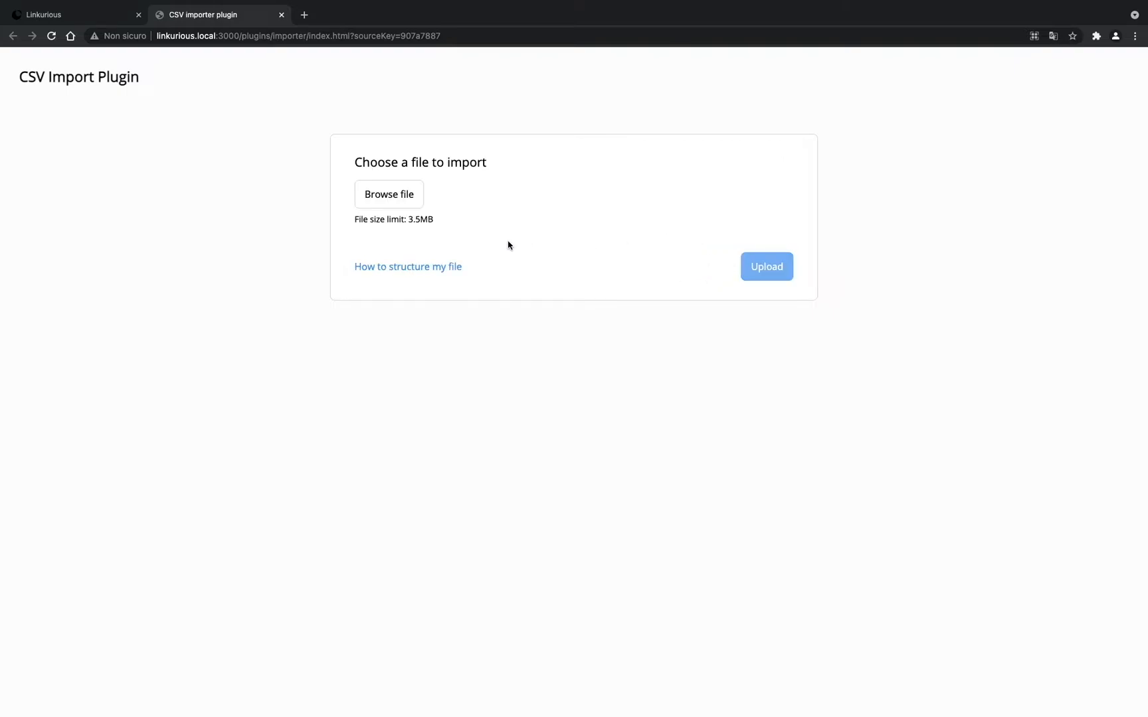
{"action": "left_click", "coordinate": [415, 198]}
{"action": "left_click", "coordinate": [456, 286]}
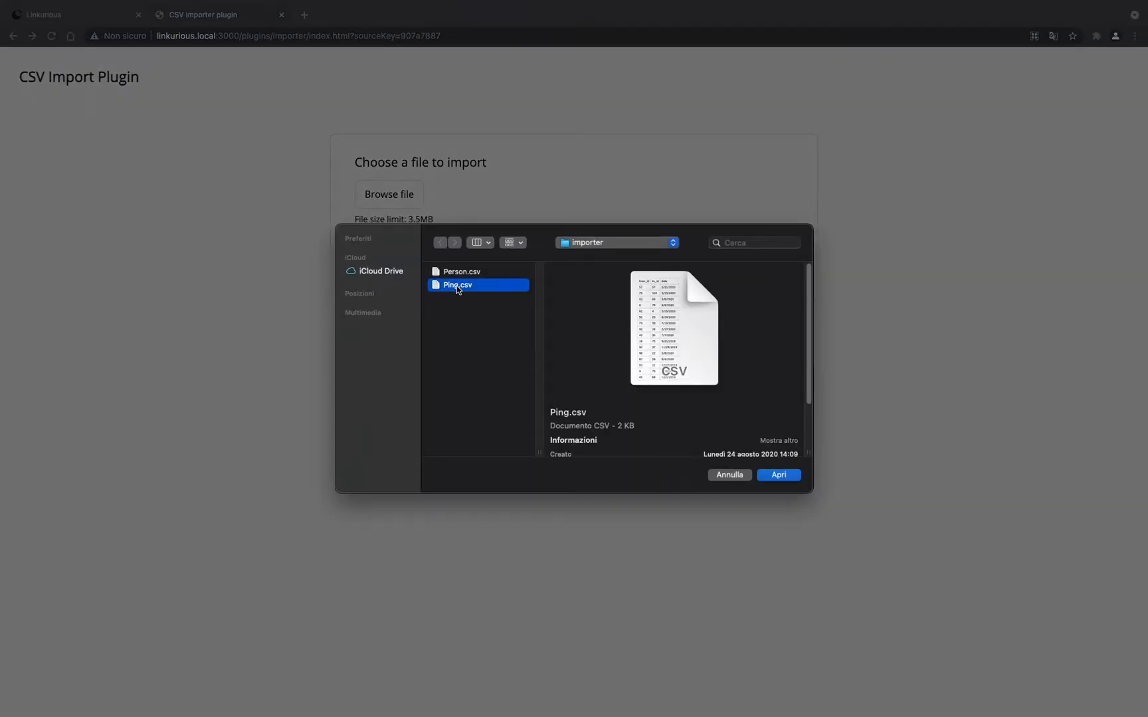
{"action": "left_click", "coordinate": [778, 477]}
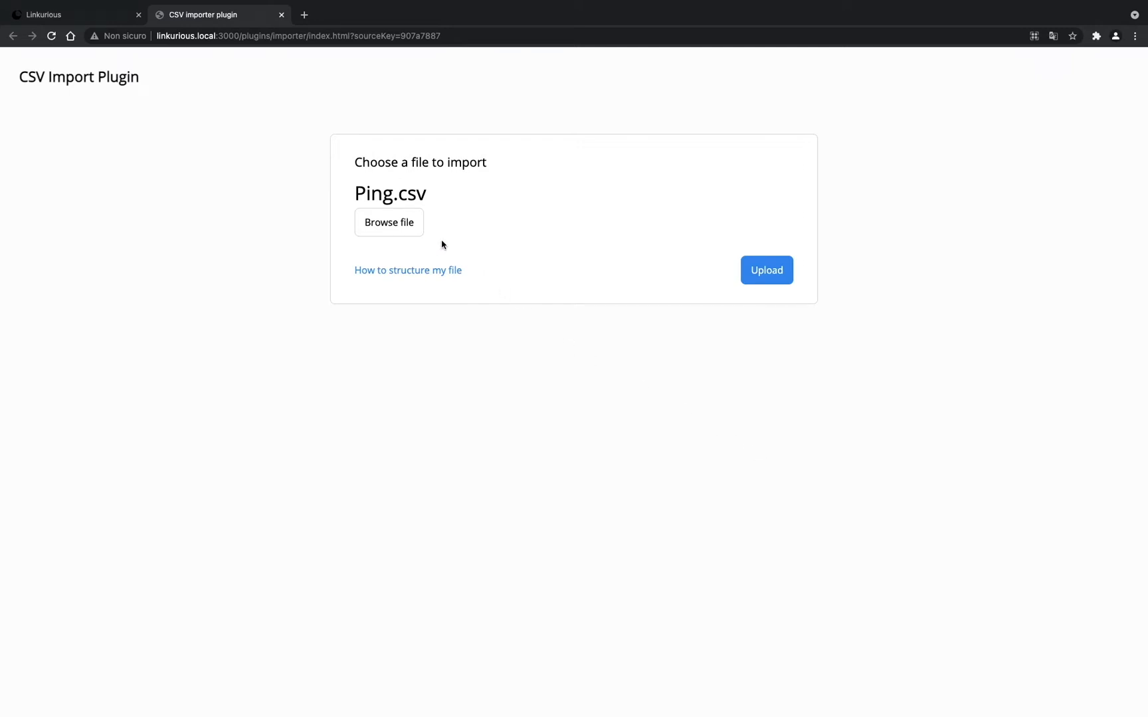
{"action": "left_click", "coordinate": [755, 275]}
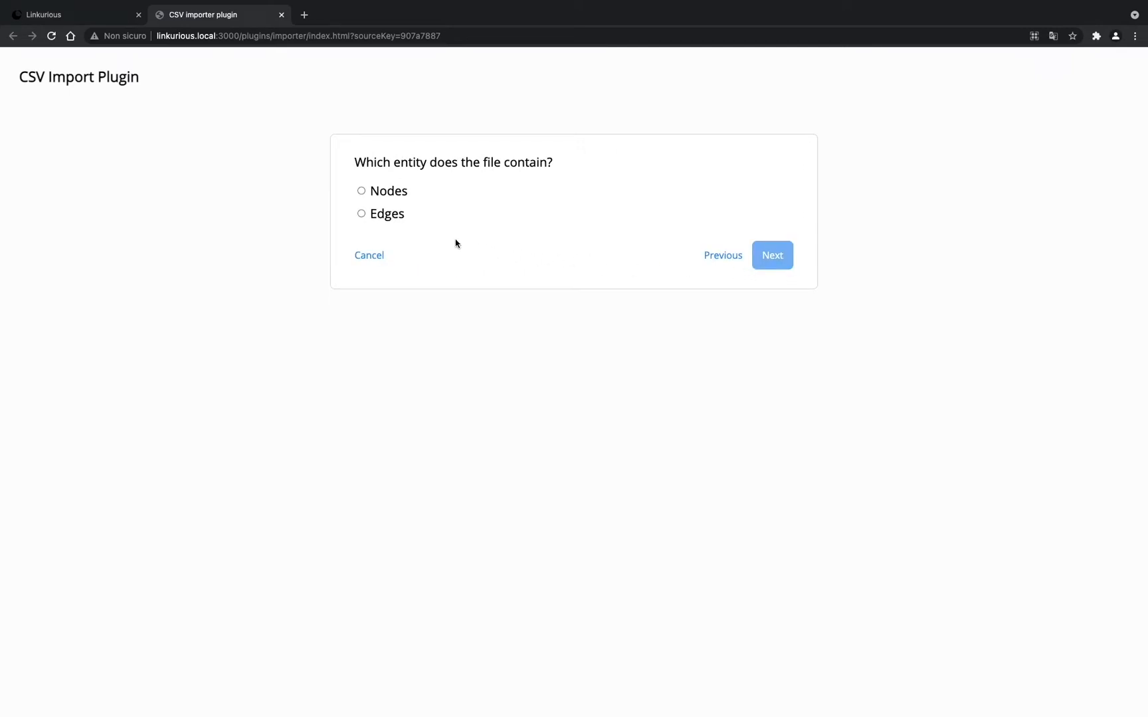
- Treat the file as edges of type Ping, keeping date as an edge property
{"action": "left_click", "coordinate": [361, 214]}
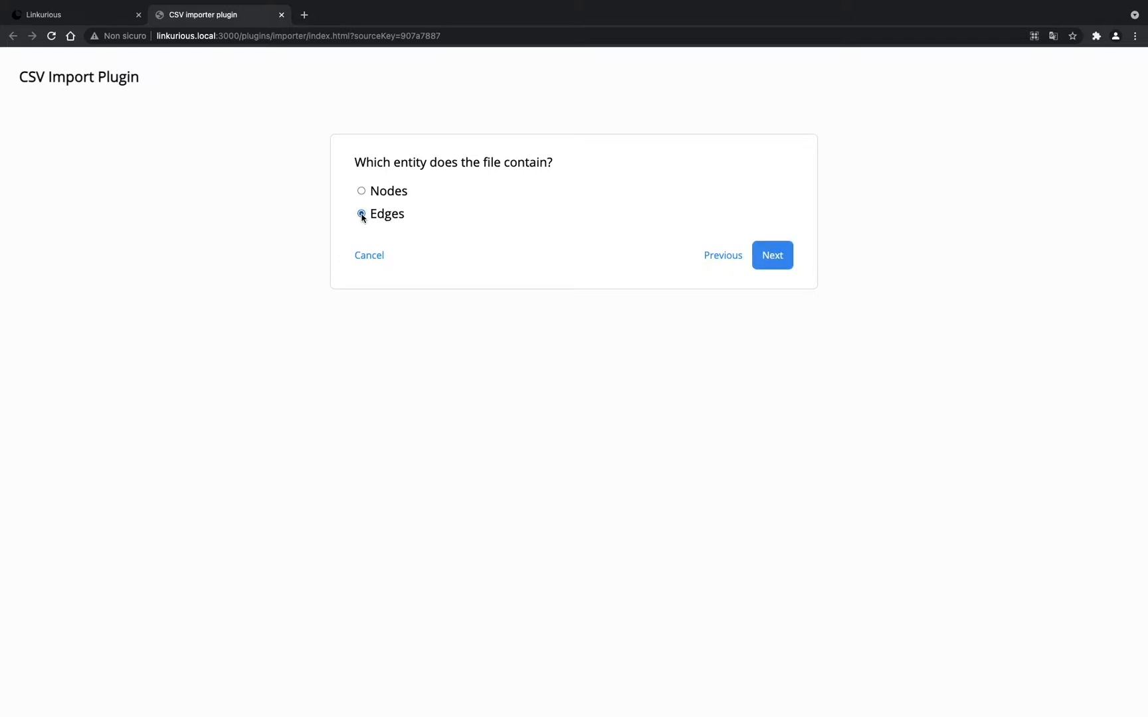
{"action": "left_click", "coordinate": [765, 260]}
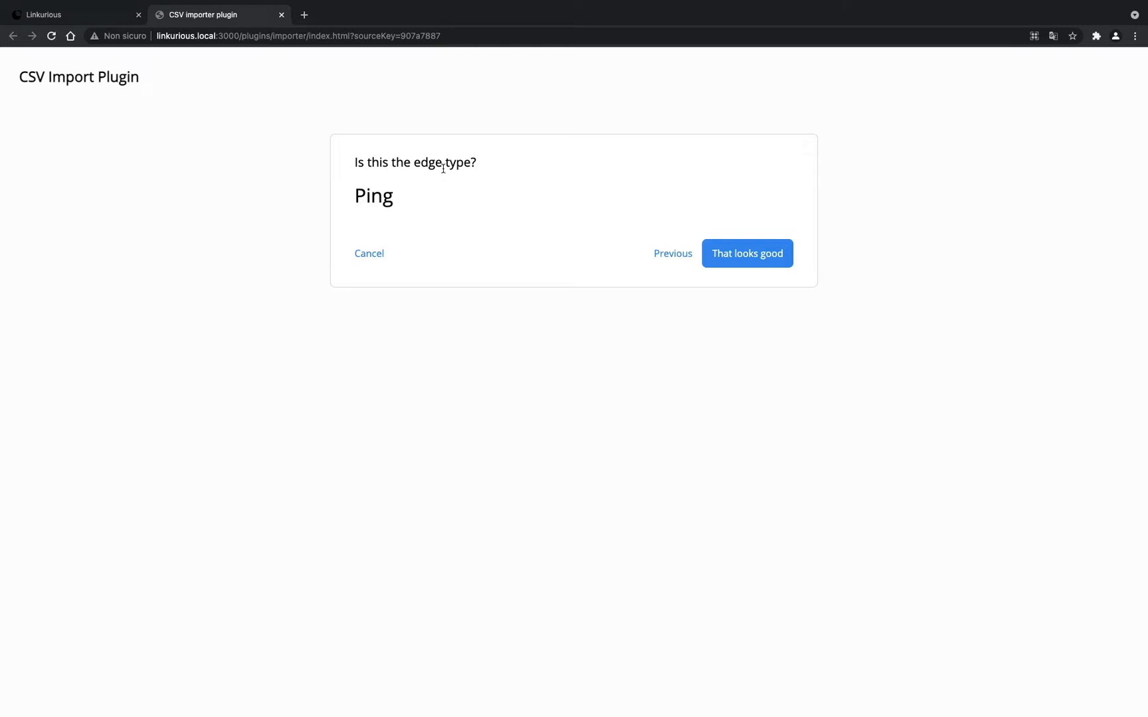
{"action": "left_click", "coordinate": [748, 256]}
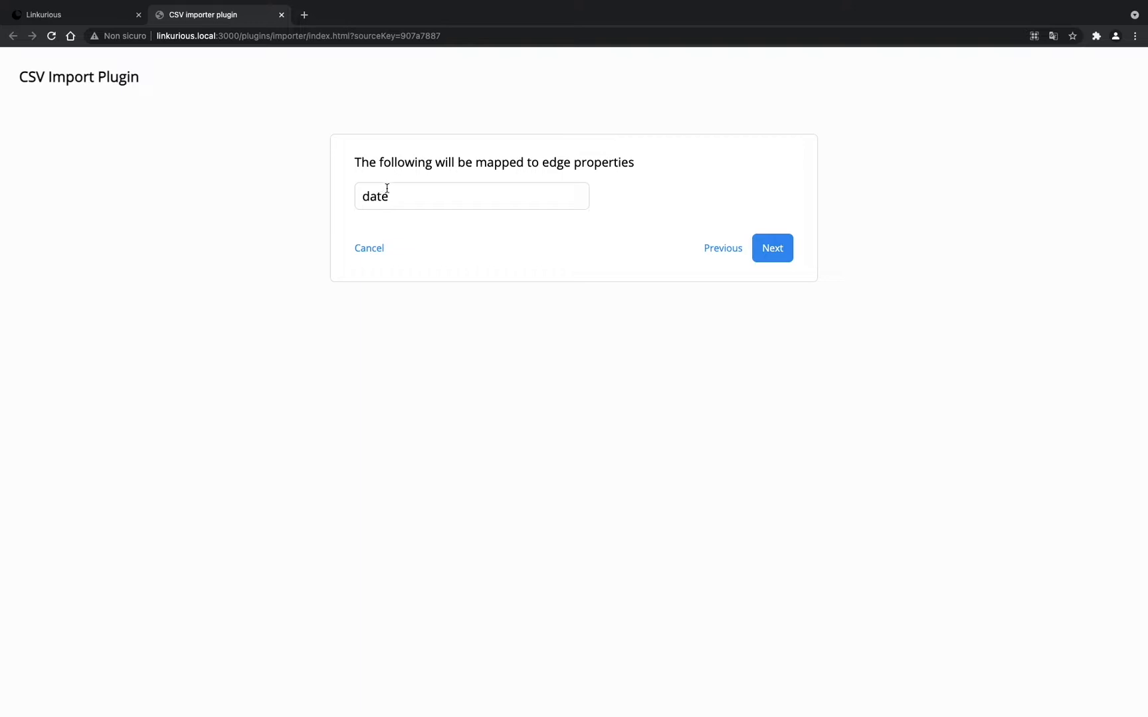
{"action": "left_click", "coordinate": [773, 249]}
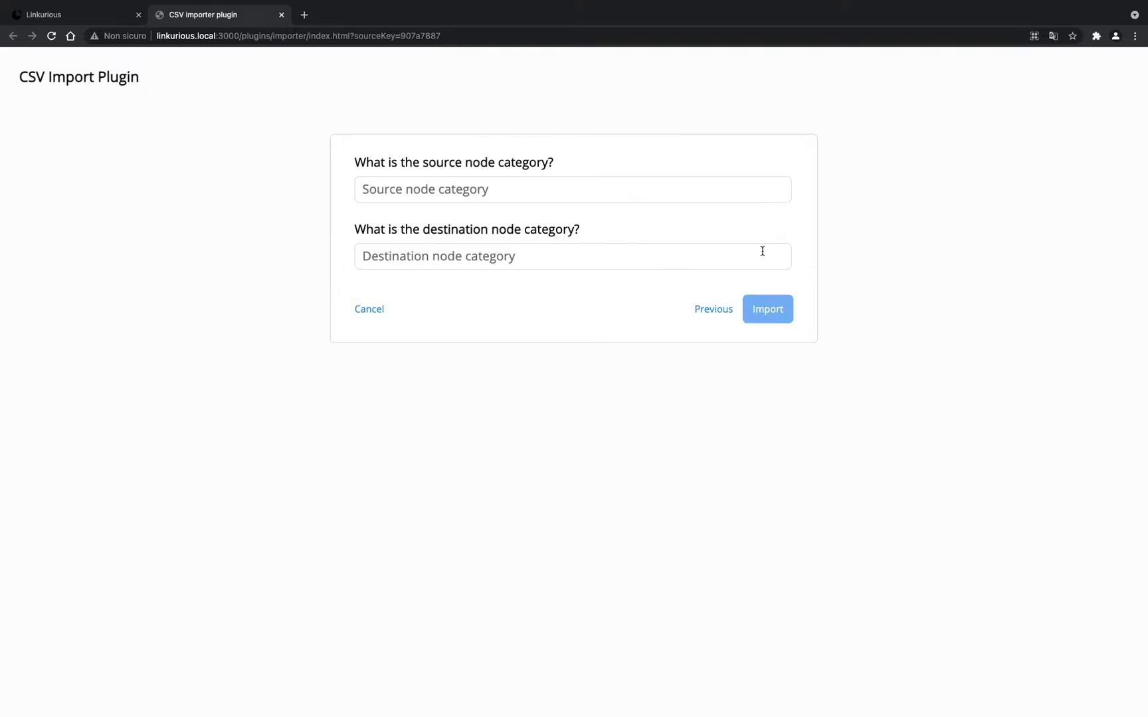
- Set Person as source and destination categories, import the 100 edges, and return to the workspace
{"action": "left_click", "coordinate": [394, 190]}
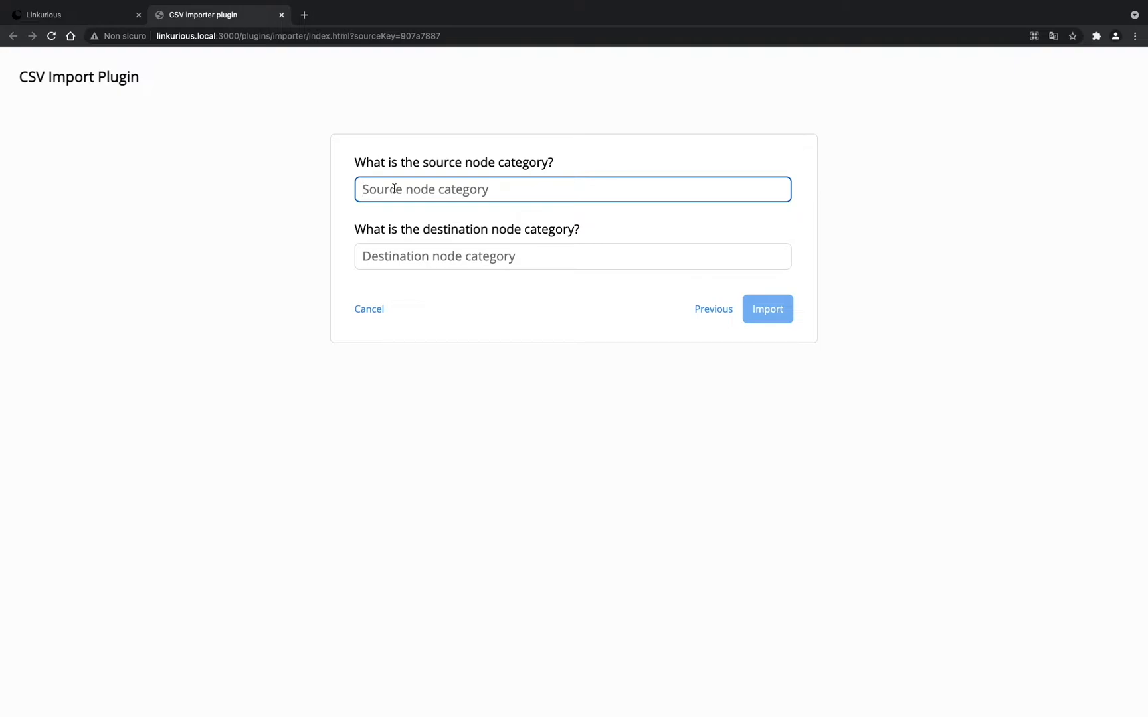
{"action": "type", "text": "Person"}
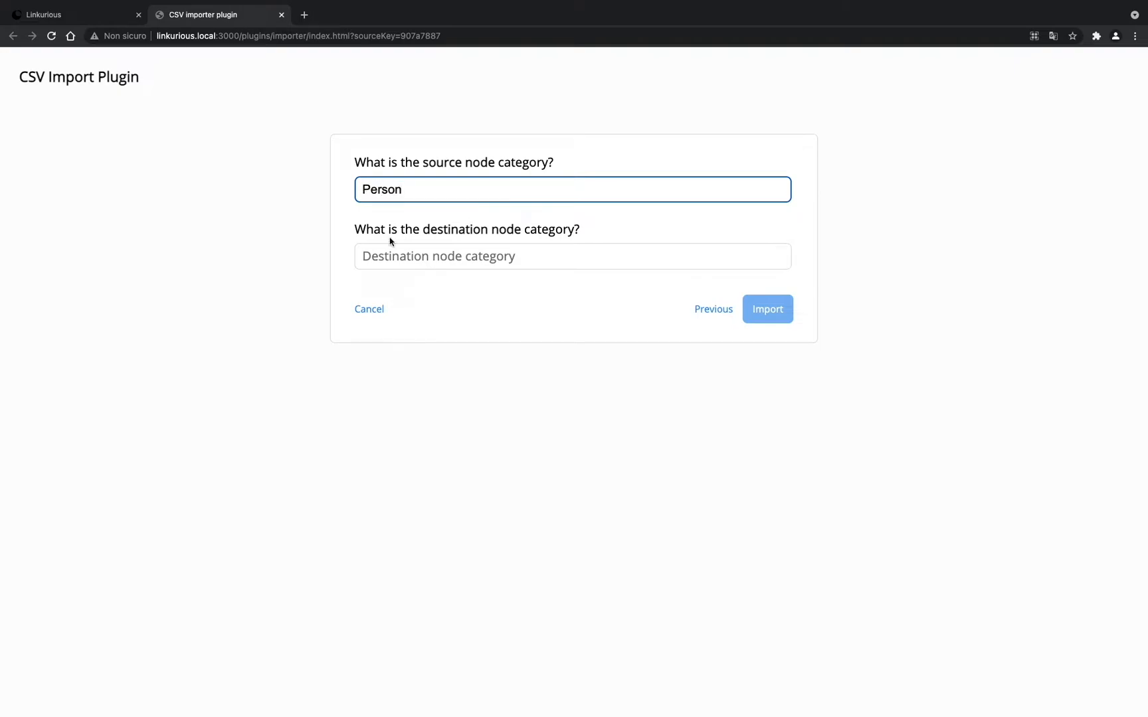
{"action": "left_click", "coordinate": [413, 254]}
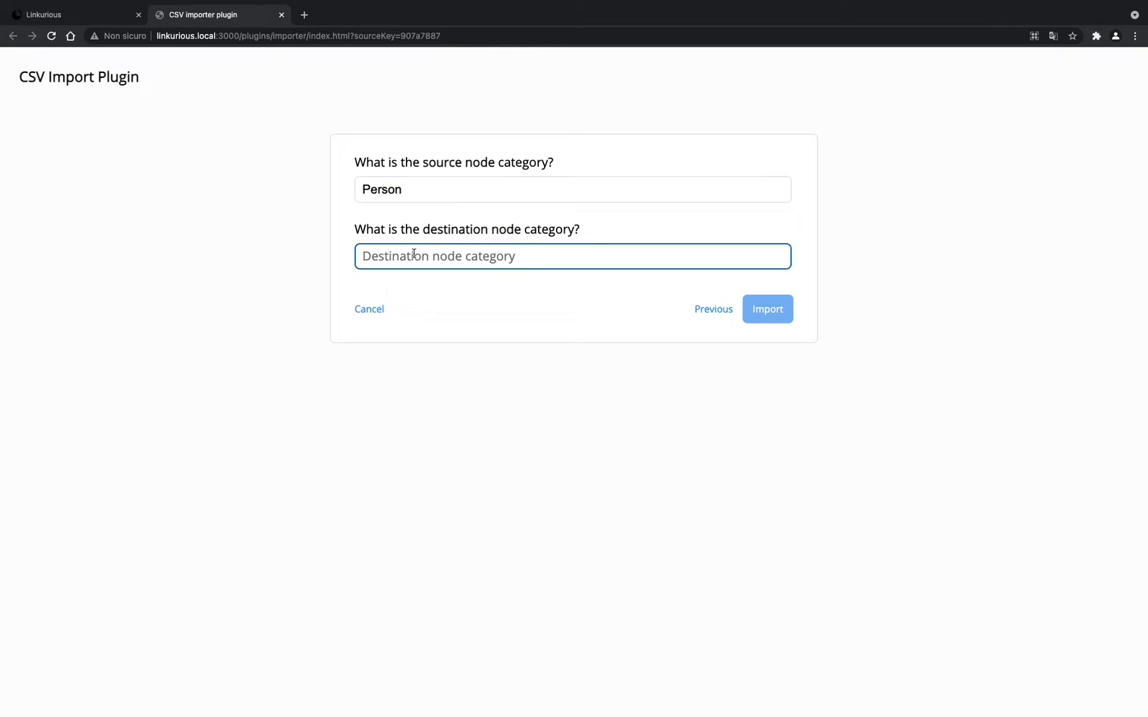
{"action": "type", "text": "Person"}
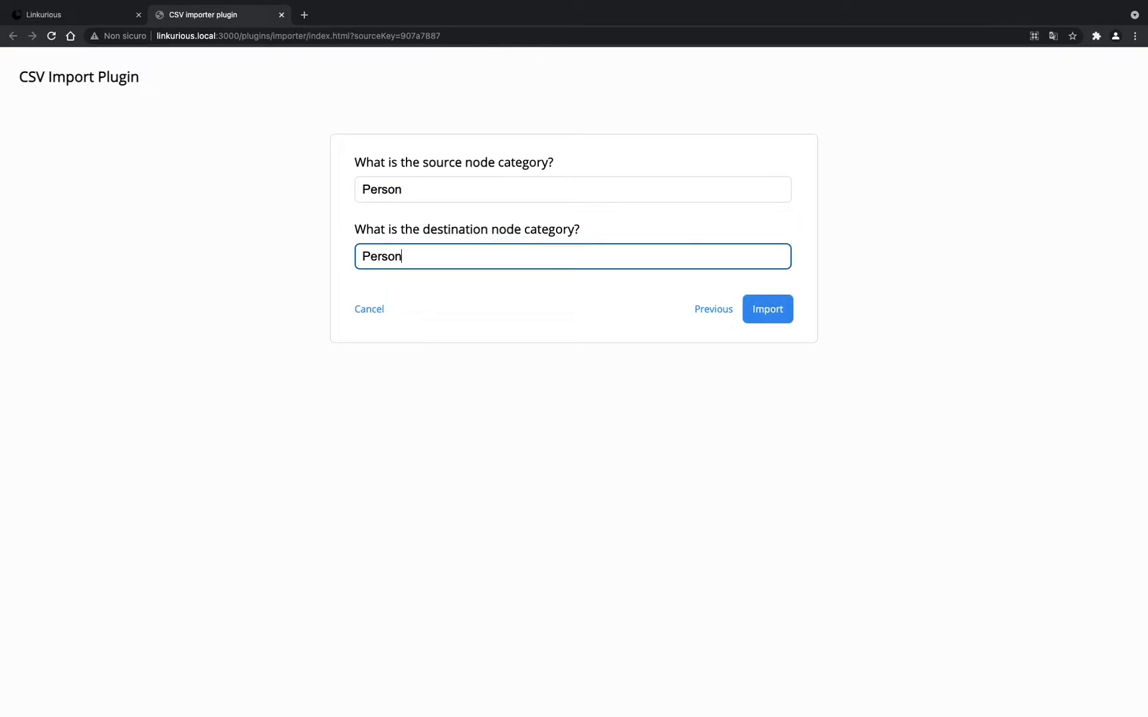
{"action": "left_click", "coordinate": [782, 313]}
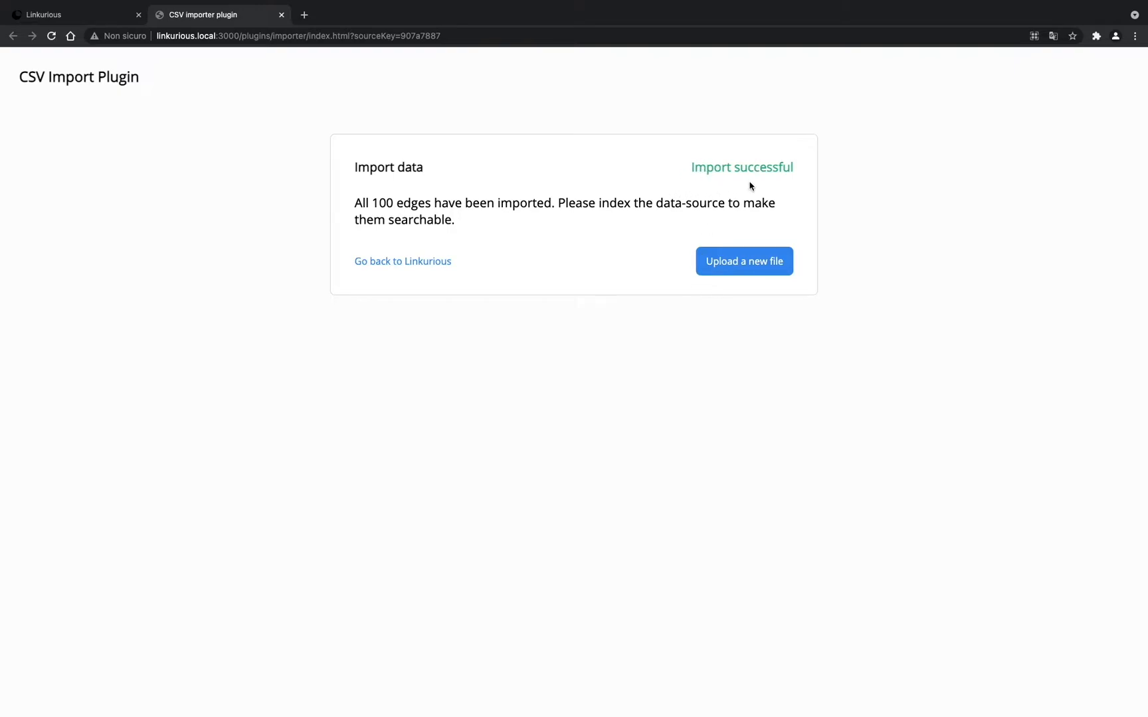
{"action": "left_click", "coordinate": [109, 18]}
- Run the Return Person Nodes query from the canvas and display the central person node's properties
{"action": "right_click", "coordinate": [572, 351]}
{"action": "mouse_move", "coordinate": [686, 527]}
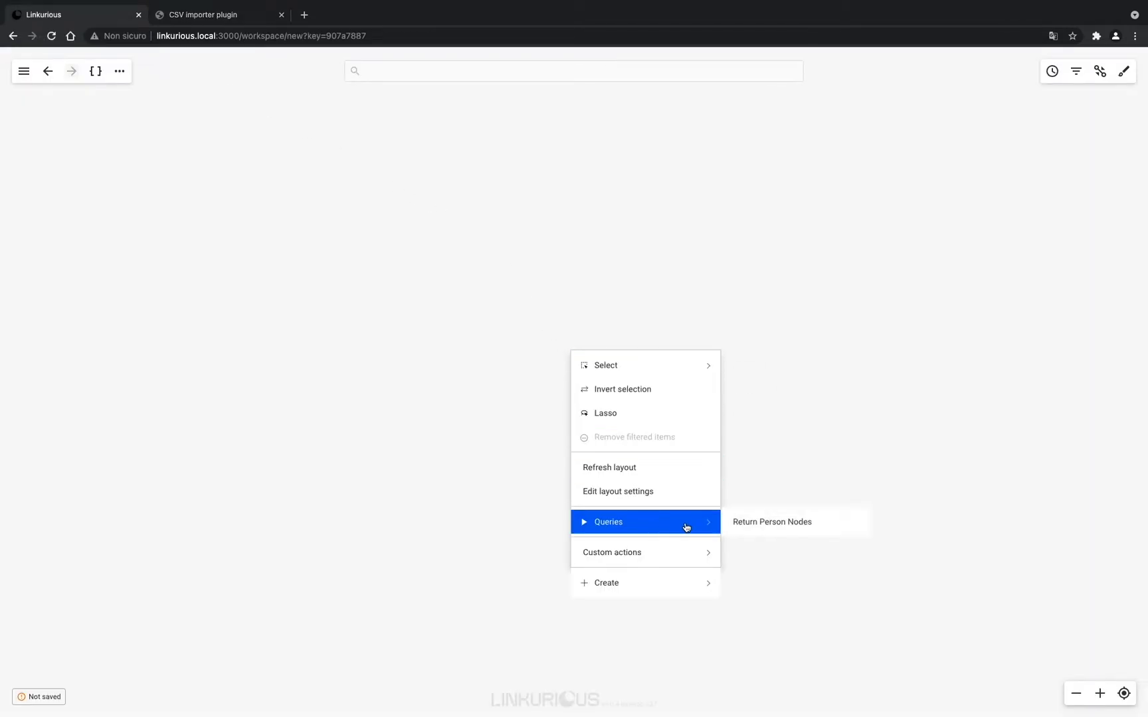
{"action": "left_click", "coordinate": [764, 527]}
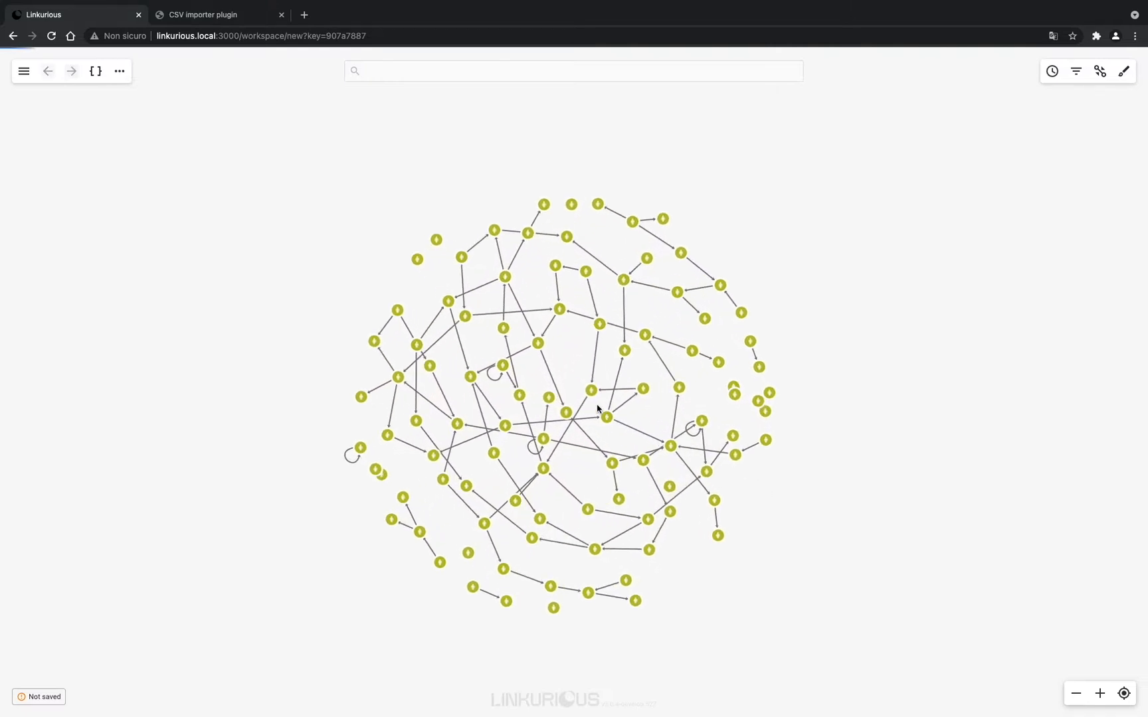
{"action": "scroll", "coordinate": [593, 355], "scroll_direction": "up", "scroll_amount": 5}
{"action": "left_click", "coordinate": [590, 346]}
{"action": "scroll", "coordinate": [591, 345], "scroll_direction": "down", "scroll_amount": 5}
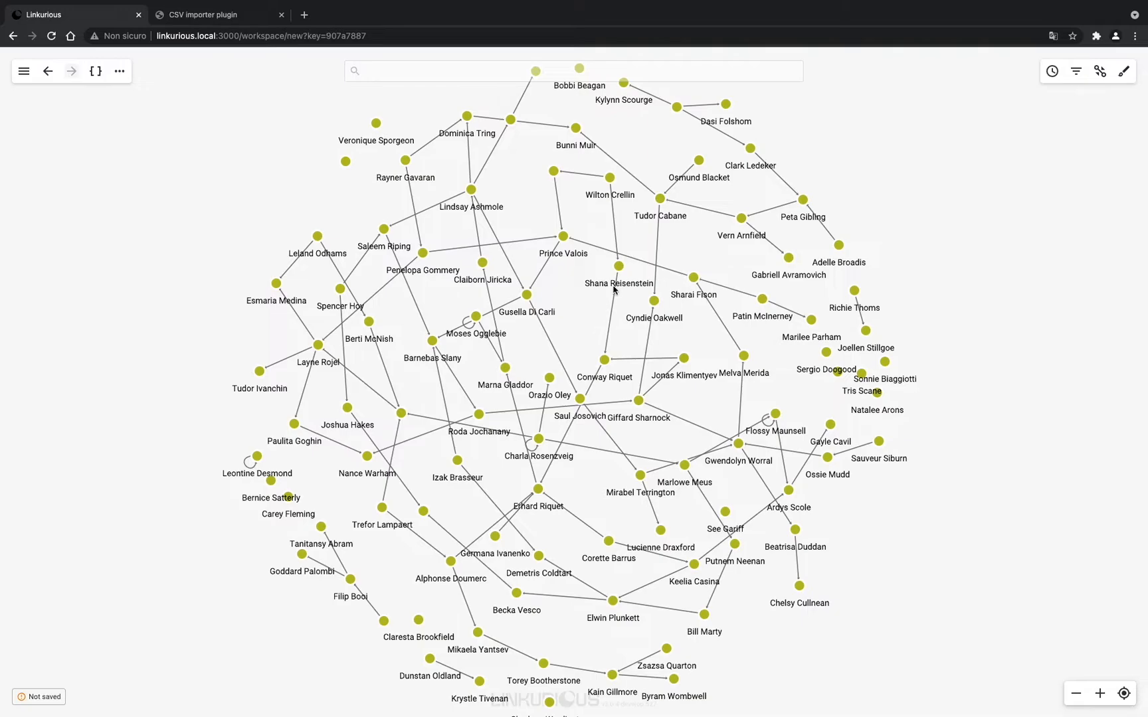
{"action": "scroll", "coordinate": [578, 303], "scroll_direction": "up", "scroll_amount": 8}
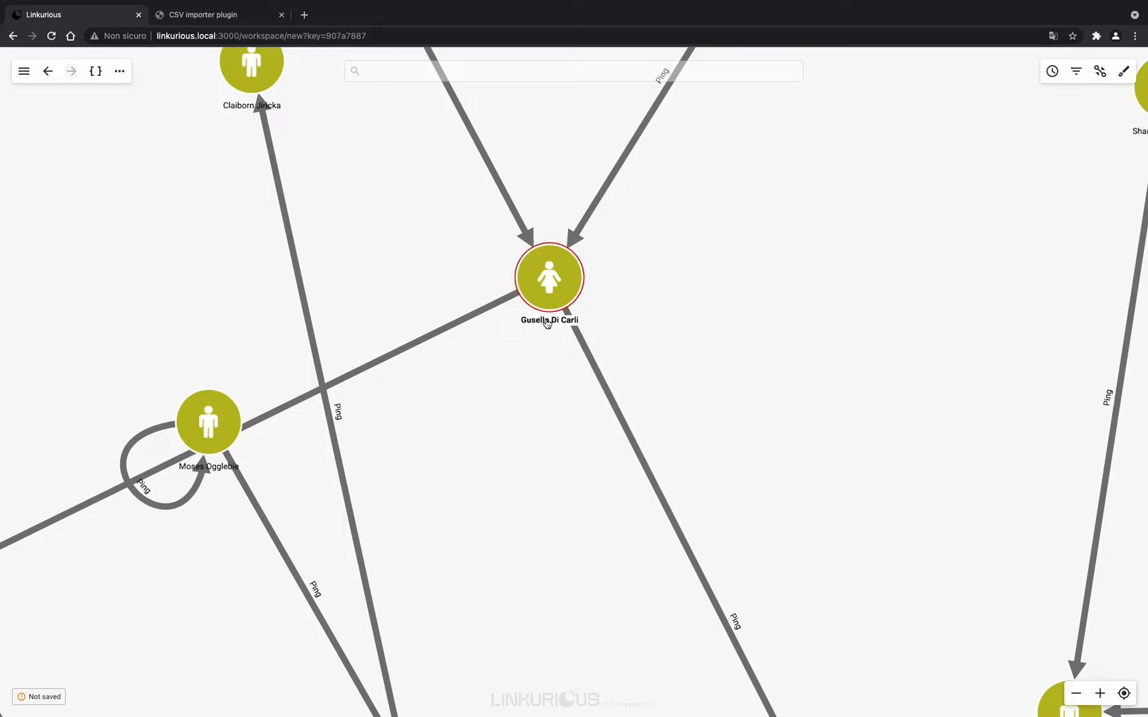
{"action": "left_click", "coordinate": [550, 296]}
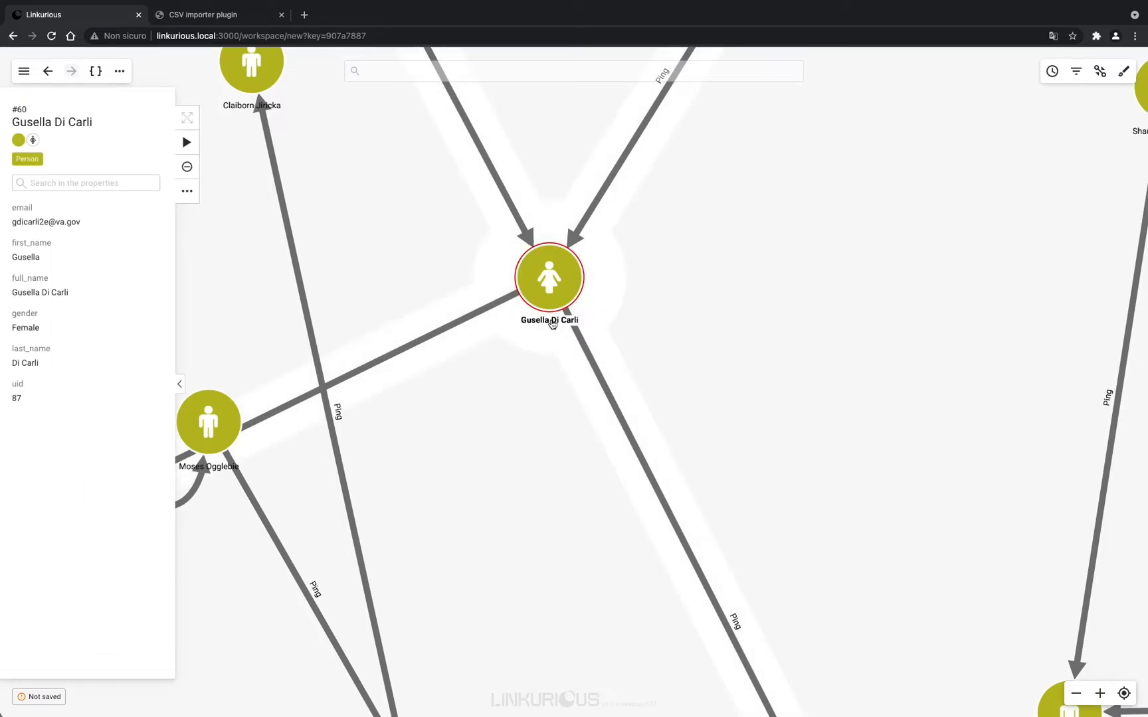